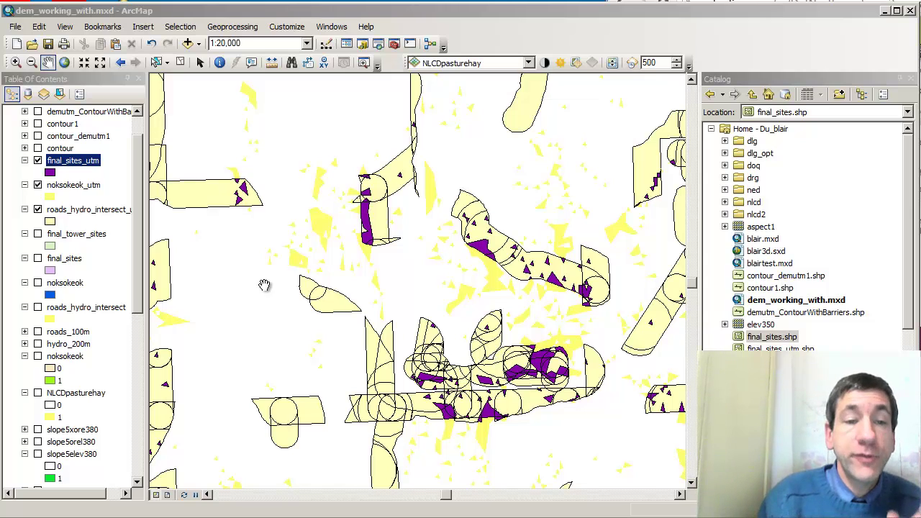
Step: Turn on the hillshade1, HYDROGRAPHY_LE01 and ROADS AND TRAILS_LE01 layers beneath the candidate sites
{"action": "left_click", "coordinate": [141, 353]}
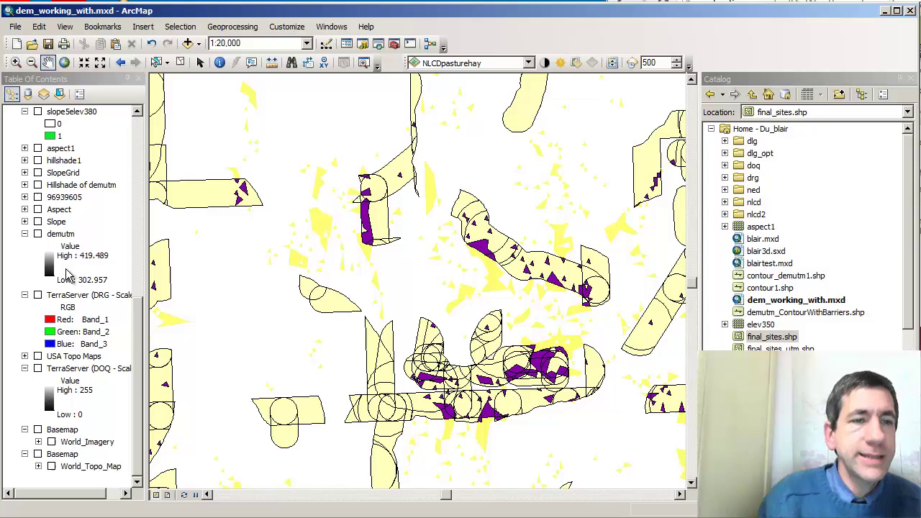
{"action": "left_click", "coordinate": [38, 161]}
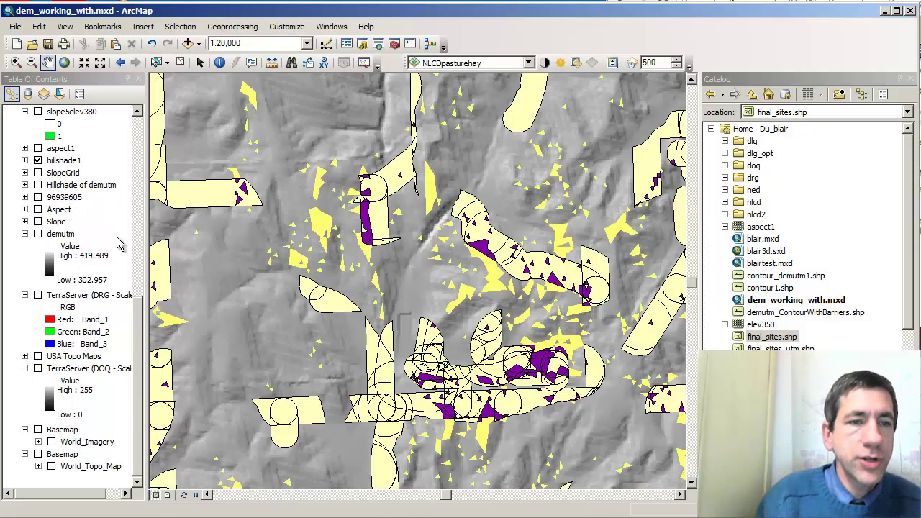
{"action": "left_click", "coordinate": [140, 234]}
{"action": "scroll", "coordinate": [140, 231], "scroll_direction": "up", "scroll_amount": 1}
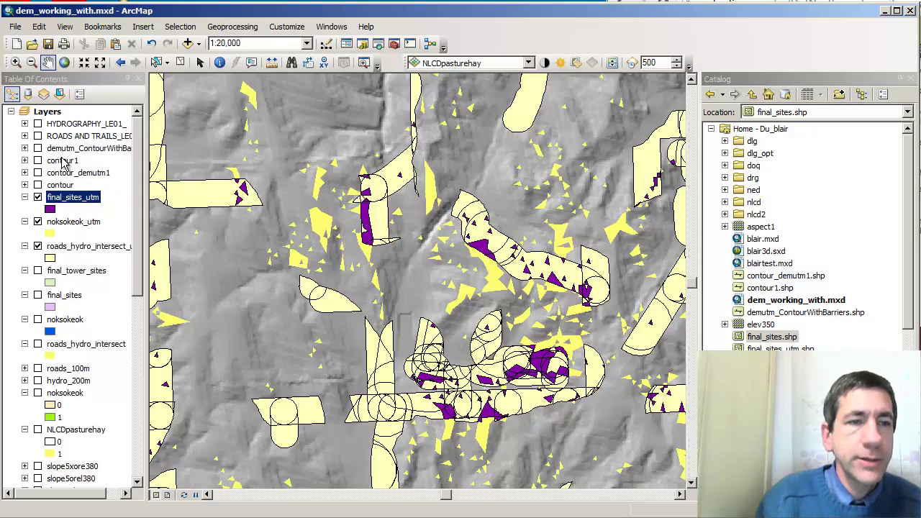
{"action": "left_click", "coordinate": [38, 124]}
{"action": "left_click", "coordinate": [37, 136]}
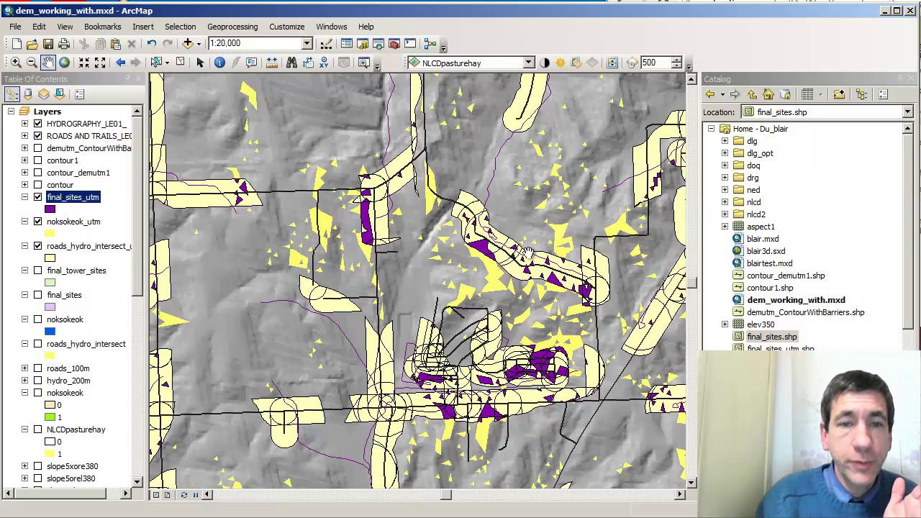
{"action": "left_click", "coordinate": [14, 63]}
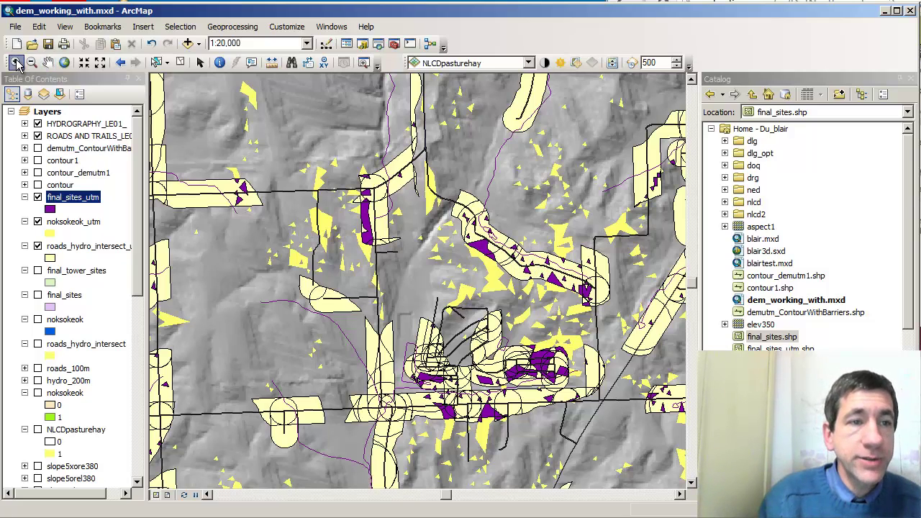
Step: Zoom in on one purple candidate triangle and measure its edge in Meters
{"action": "left_click_drag", "start_coordinate": [509, 245], "coordinate": [501, 258]}
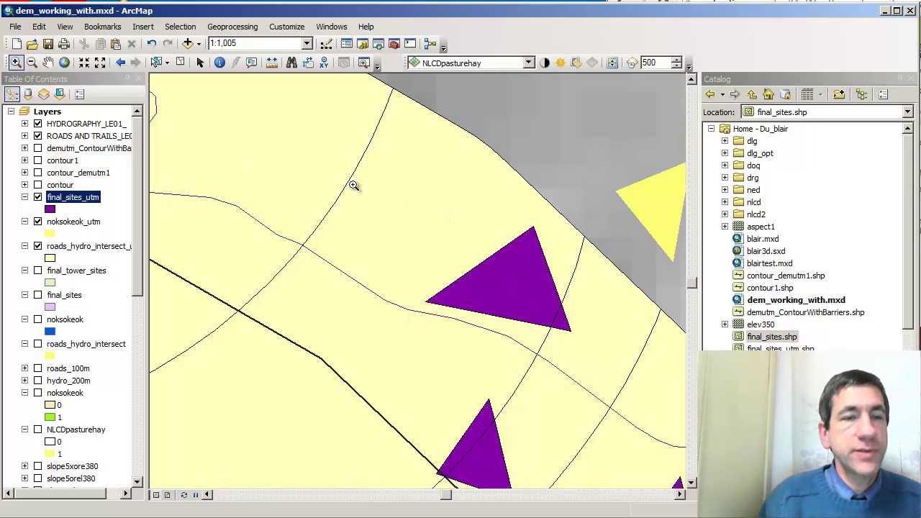
{"action": "left_click", "coordinate": [271, 62]}
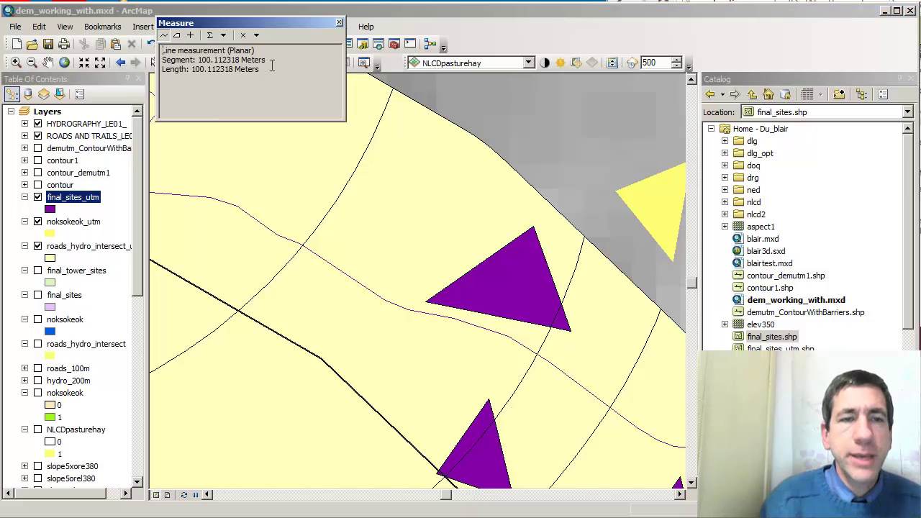
{"action": "left_click", "coordinate": [223, 36]}
{"action": "mouse_move", "coordinate": [248, 46]}
{"action": "left_click", "coordinate": [300, 62]}
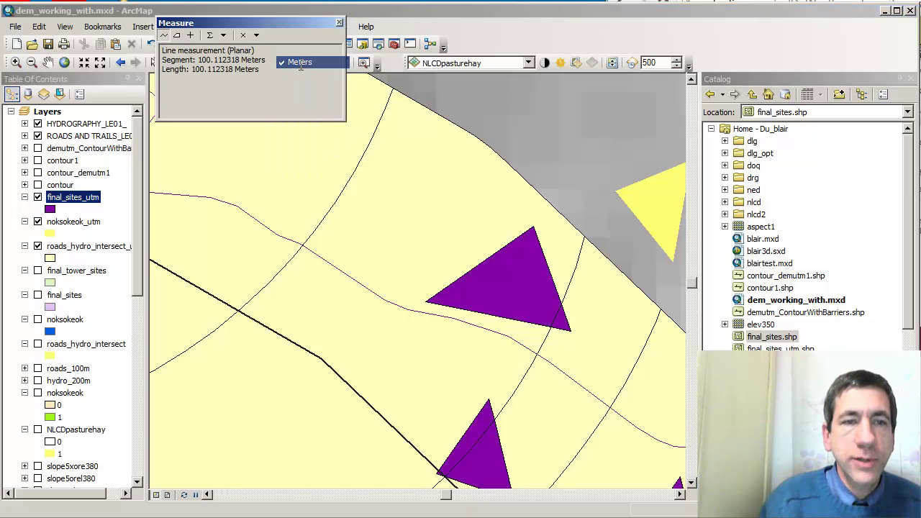
{"action": "left_click", "coordinate": [455, 282]}
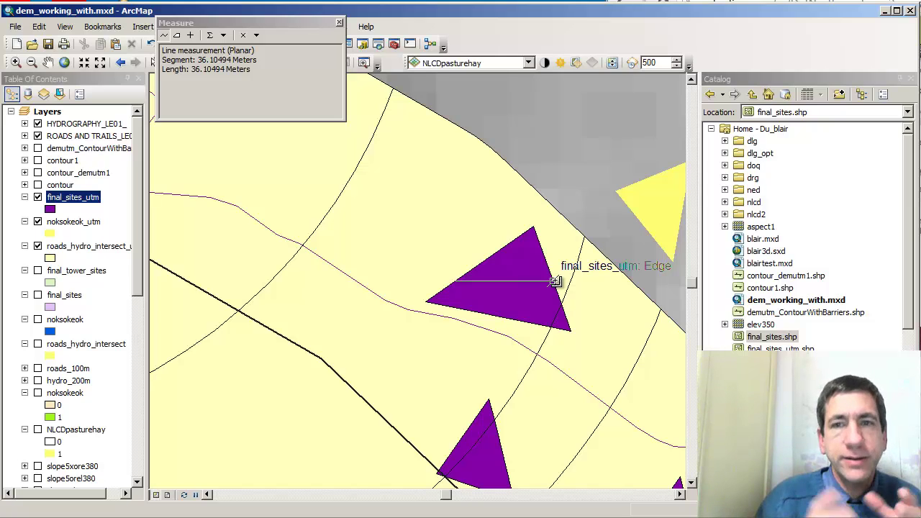
{"action": "left_click", "coordinate": [339, 23]}
Step: Open the final_sites_utm attribute table, showing 1747 records with zero area values
{"action": "right_click", "coordinate": [79, 205]}
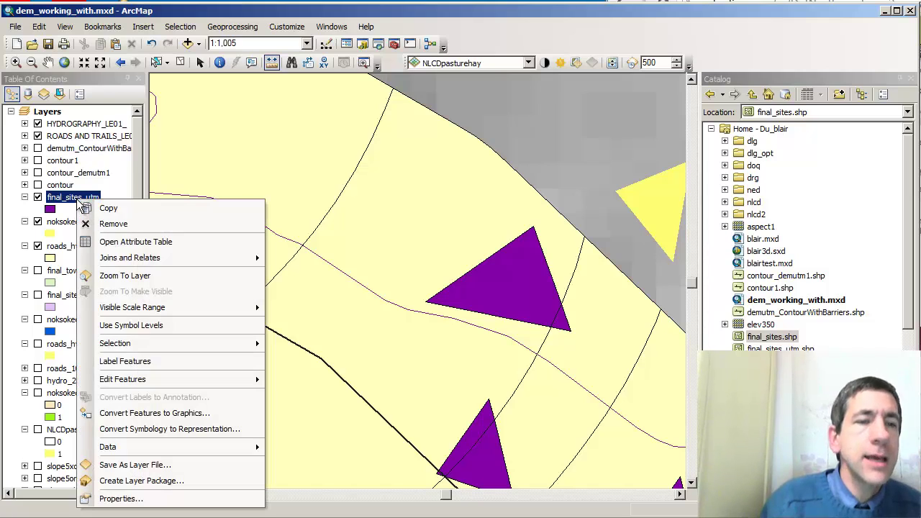
{"action": "left_click", "coordinate": [110, 245]}
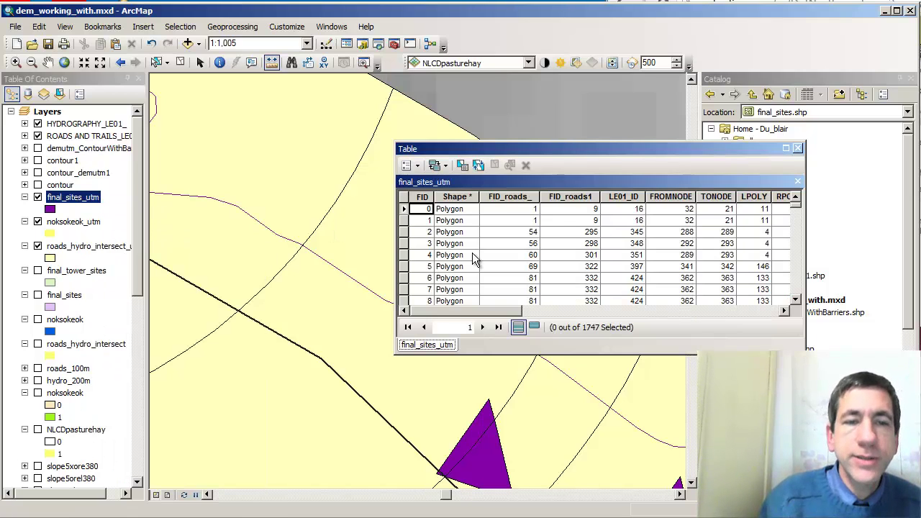
{"action": "left_click", "coordinate": [737, 310]}
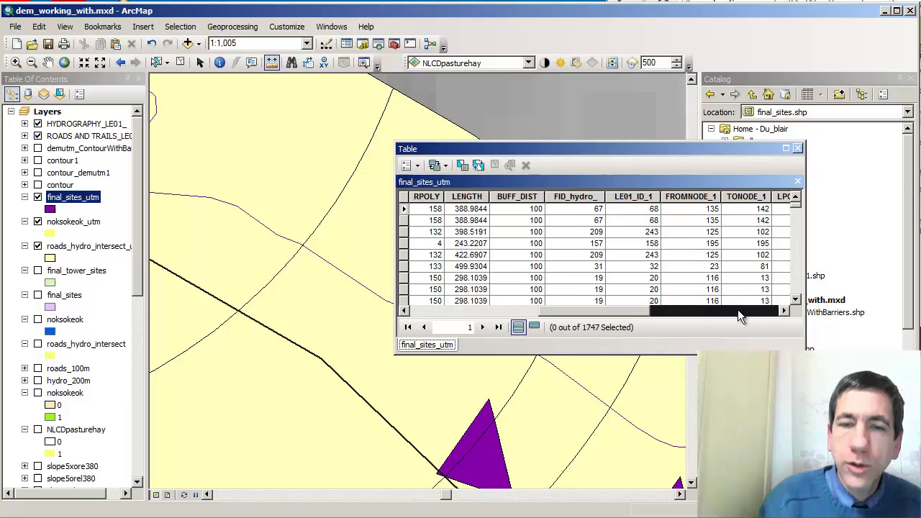
{"action": "left_click", "coordinate": [737, 310]}
{"action": "left_click_drag", "start_coordinate": [751, 313], "coordinate": [766, 316]}
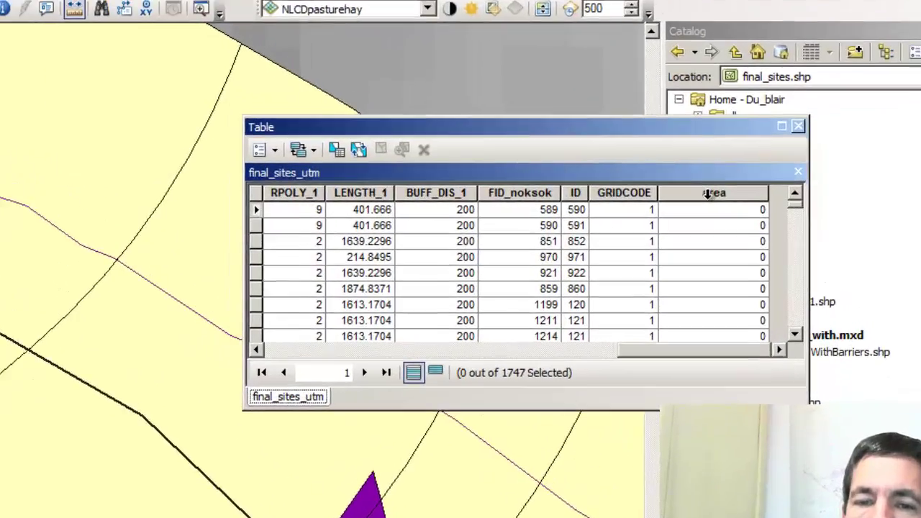
Step: Use Calculate Geometry to fill the area field with Area in Square Meters, outside an edit session
{"action": "right_click", "coordinate": [735, 197]}
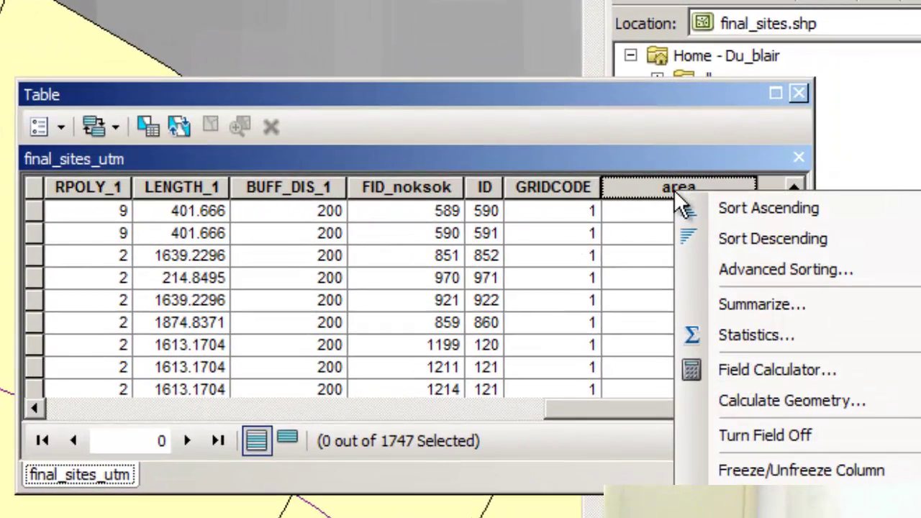
{"action": "left_click", "coordinate": [742, 402]}
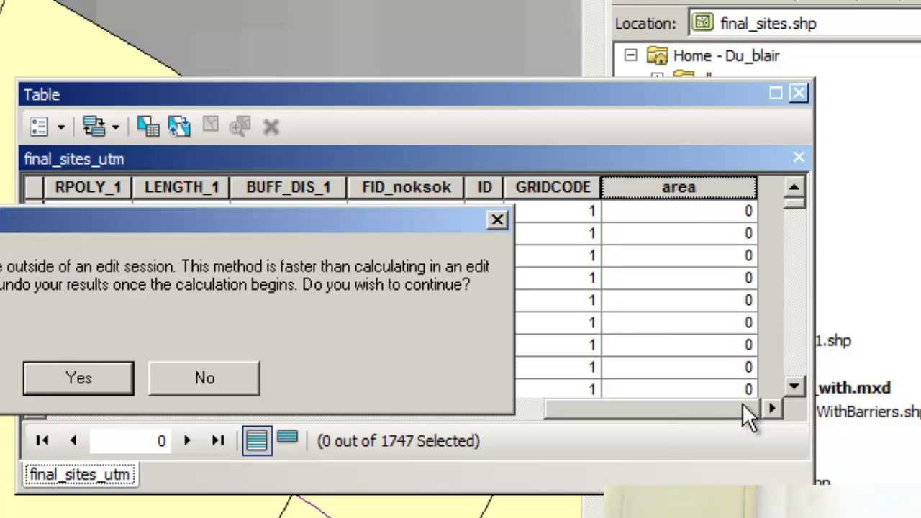
{"action": "left_click", "coordinate": [121, 379]}
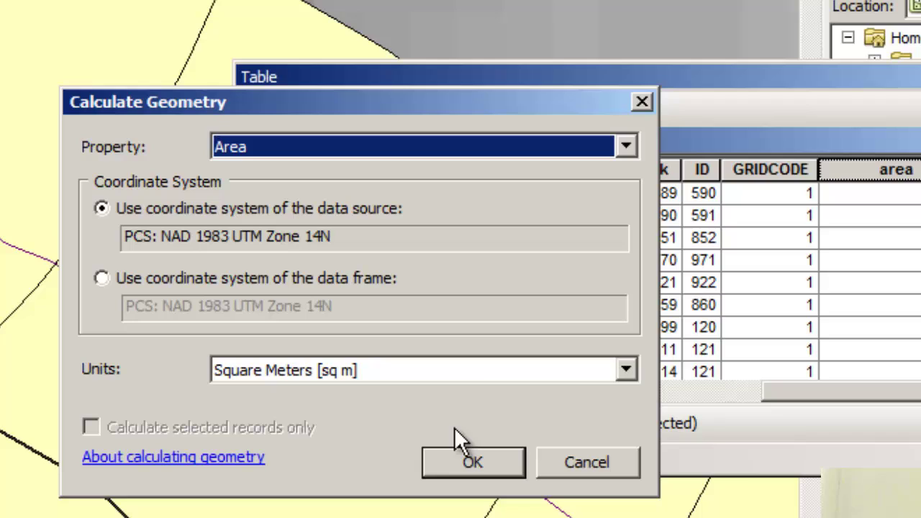
{"action": "left_click", "coordinate": [466, 455]}
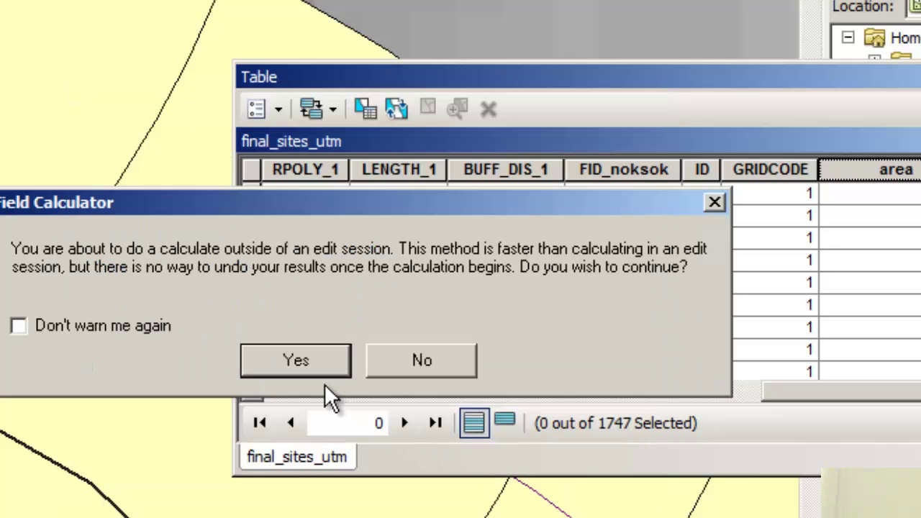
{"action": "left_click", "coordinate": [302, 361]}
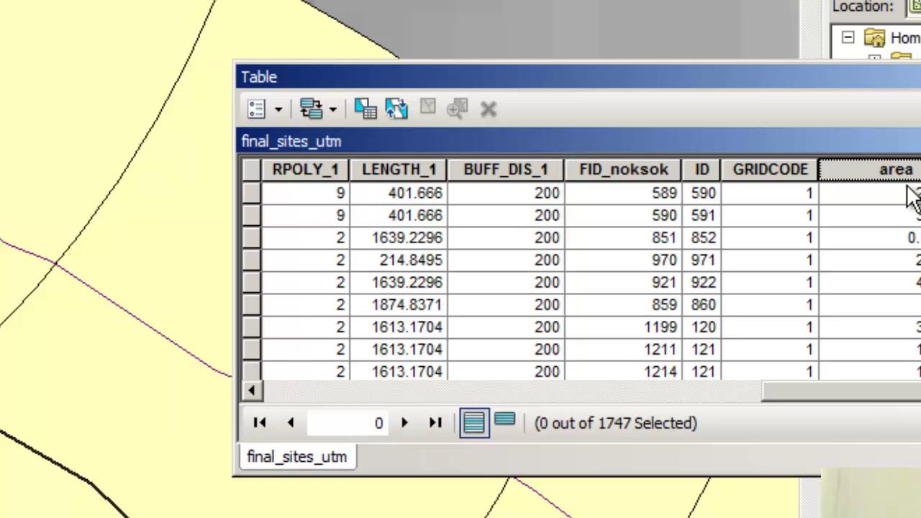
Step: Sort final_sites_utm by area descending, putting the 17904.4 square-meter site on top
{"action": "right_click", "coordinate": [897, 172]}
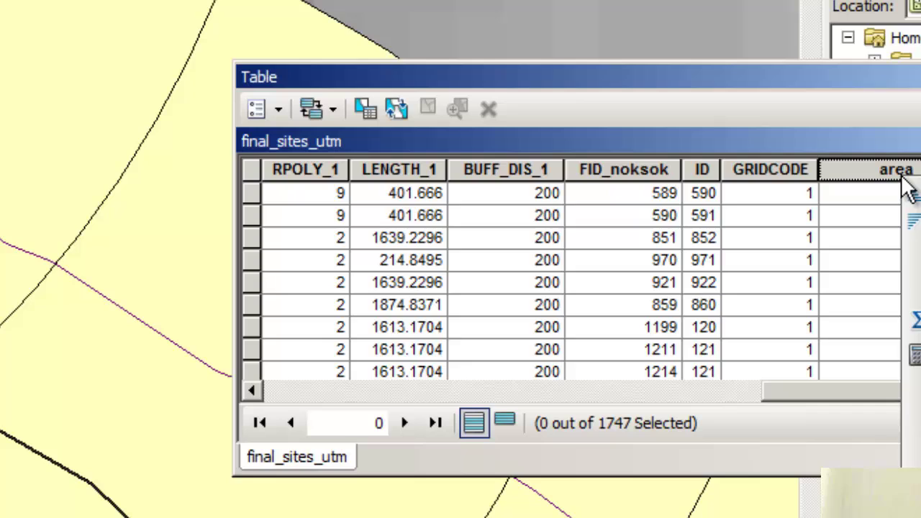
{"action": "left_click", "coordinate": [912, 221]}
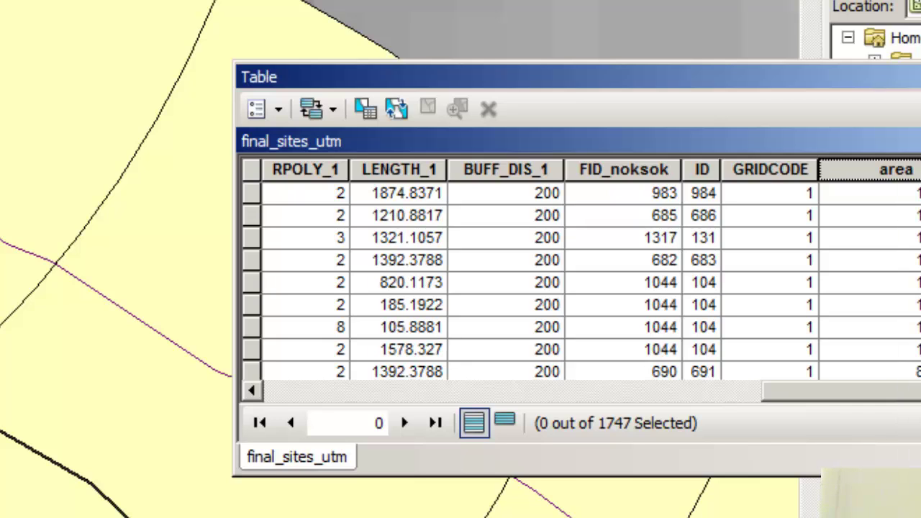
{"action": "left_click", "coordinate": [870, 193]}
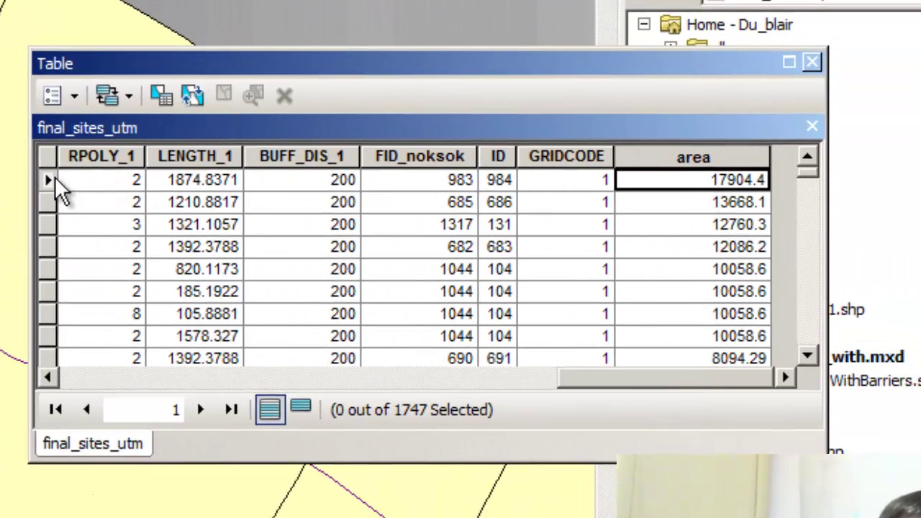
Step: Select the top eight area records in final_sites_utm, close the table, and zoom to them
{"action": "left_click", "coordinate": [51, 180]}
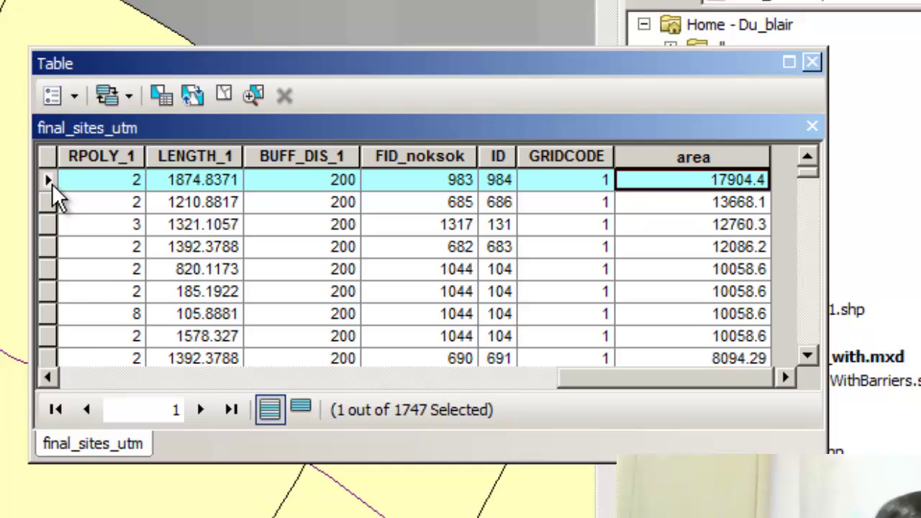
{"action": "left_click", "coordinate": [45, 332]}
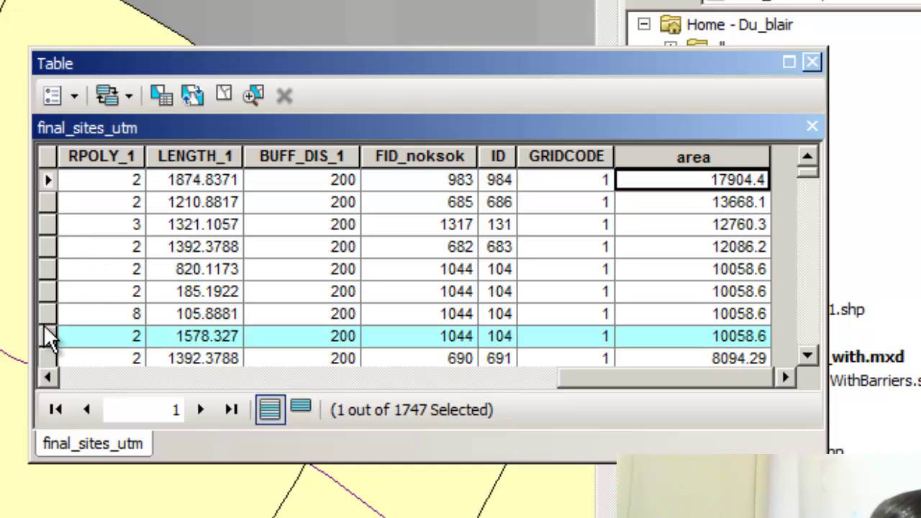
{"action": "left_click", "coordinate": [43, 317], "text": "ctrl"}
{"action": "left_click", "coordinate": [45, 295], "text": "ctrl"}
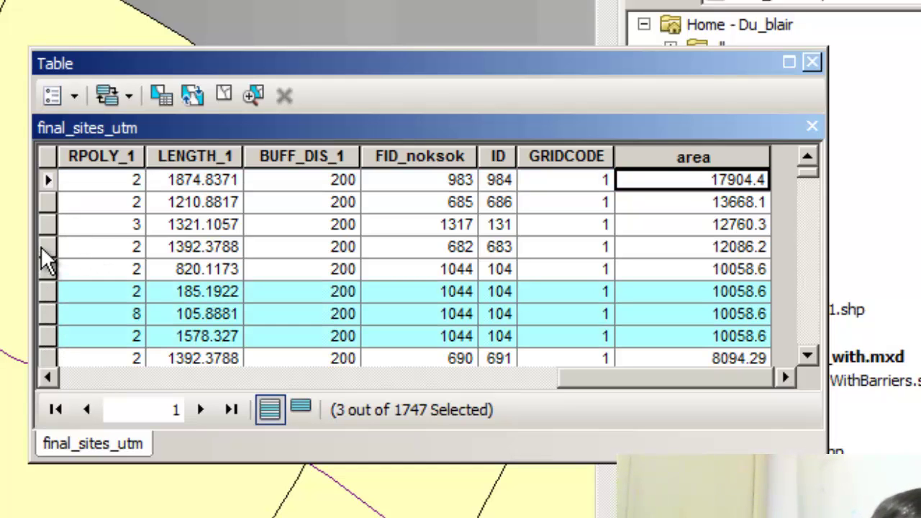
{"action": "left_click", "coordinate": [47, 268], "text": "ctrl"}
{"action": "left_click", "coordinate": [48, 247], "text": "ctrl"}
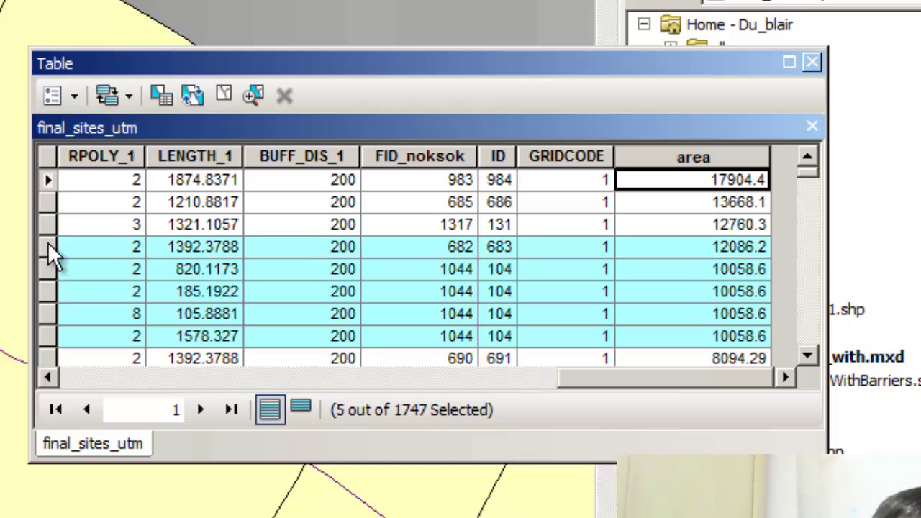
{"action": "left_click", "coordinate": [45, 224], "text": "ctrl"}
{"action": "left_click", "coordinate": [52, 202], "text": "ctrl"}
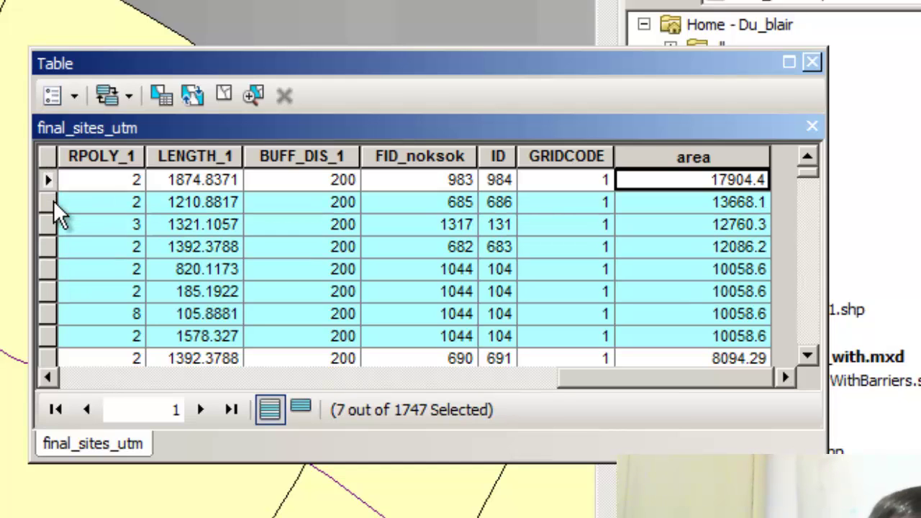
{"action": "left_click", "coordinate": [47, 181], "text": "ctrl"}
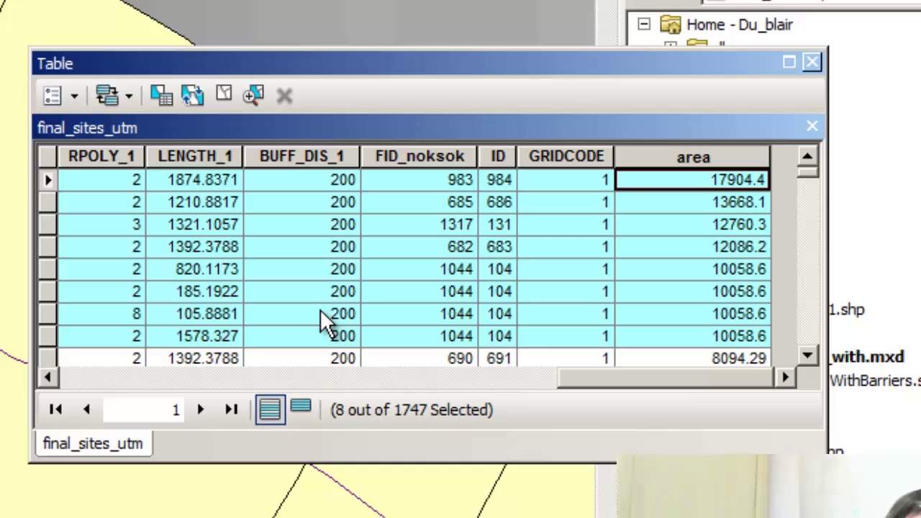
{"action": "left_click", "coordinate": [810, 63]}
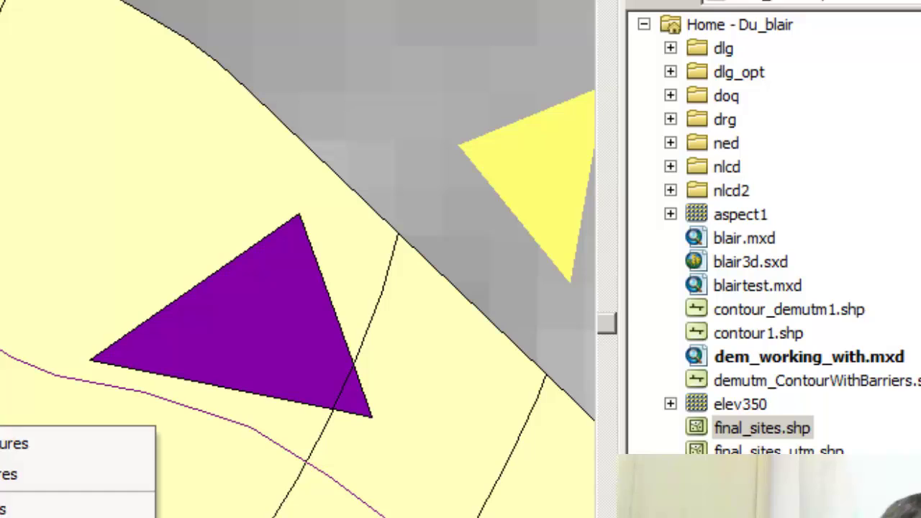
{"action": "left_click", "coordinate": [7, 443]}
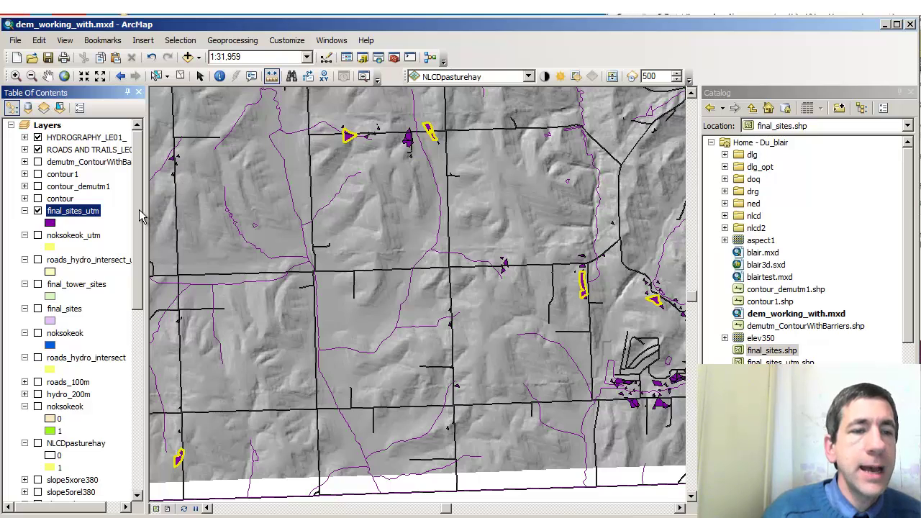
Step: Turn on the TerraServer DOQ imagery layer and hide the hillshade1 layer
{"action": "left_click_drag", "start_coordinate": [140, 216], "coordinate": [154, 400]}
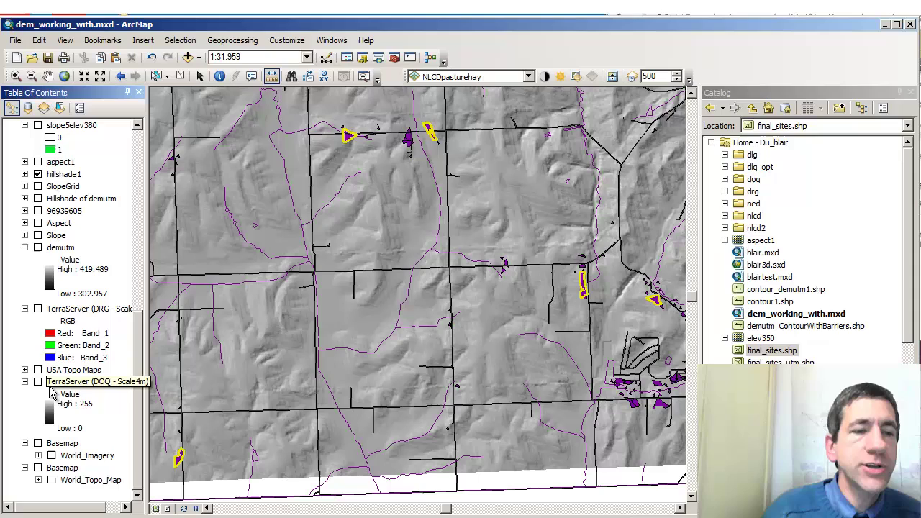
{"action": "left_click", "coordinate": [38, 382]}
{"action": "left_click_drag", "start_coordinate": [142, 345], "coordinate": [142, 282]}
{"action": "left_click", "coordinate": [38, 296]}
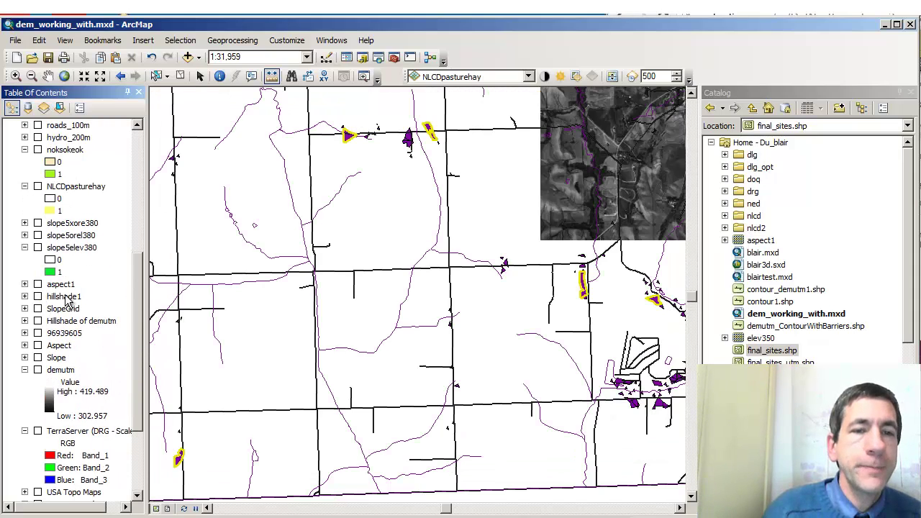
Step: Display the World_Imagery basemap and hide TerraServer DOQ again
{"action": "left_click_drag", "start_coordinate": [142, 302], "coordinate": [142, 437]}
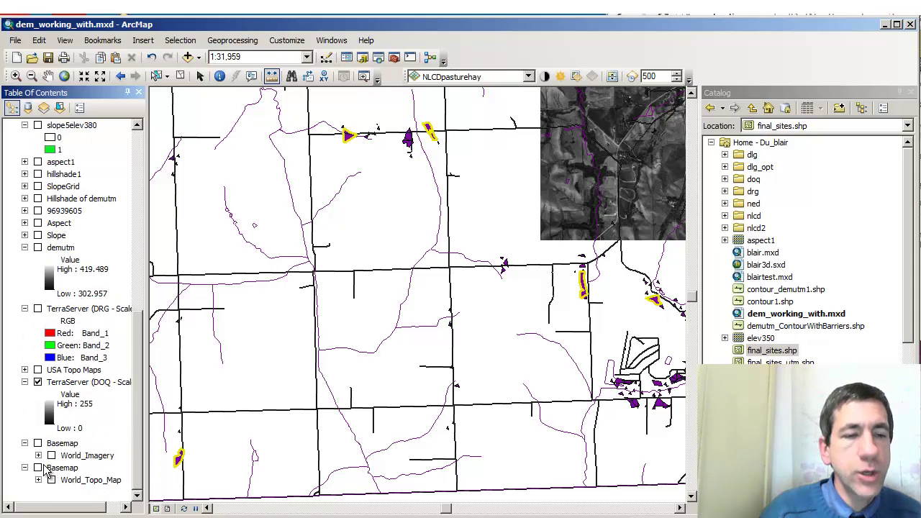
{"action": "left_click", "coordinate": [37, 443]}
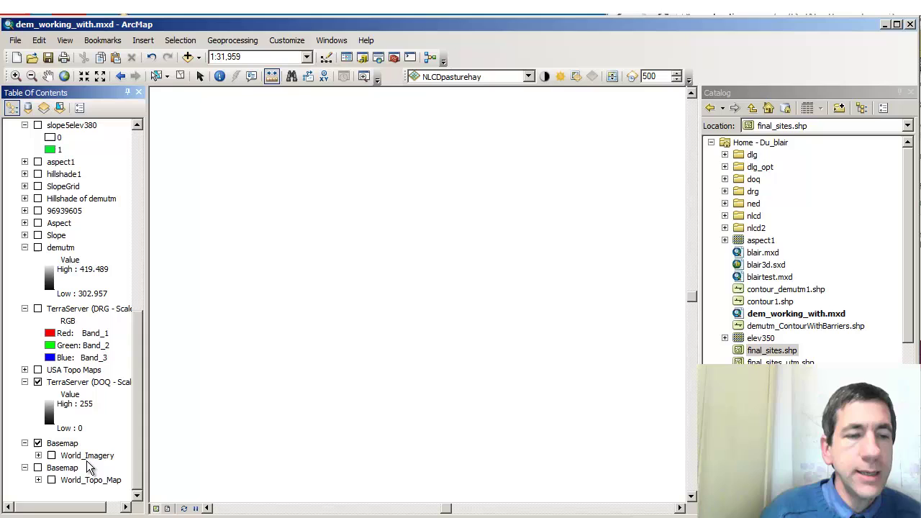
{"action": "left_click", "coordinate": [52, 457]}
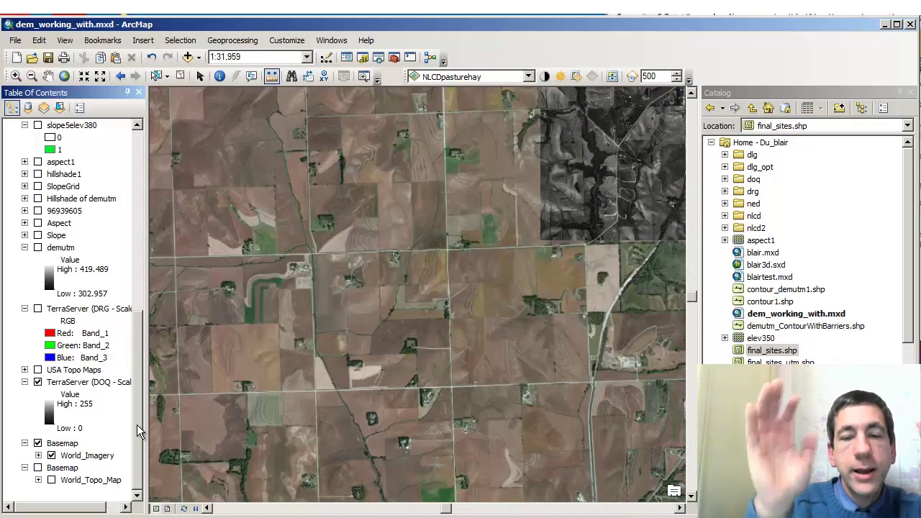
{"action": "left_click", "coordinate": [38, 382]}
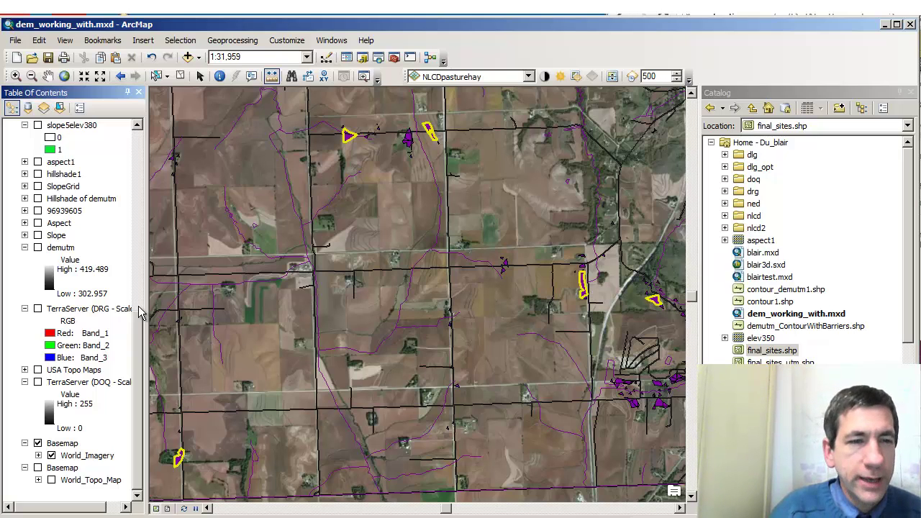
{"action": "left_click", "coordinate": [136, 224]}
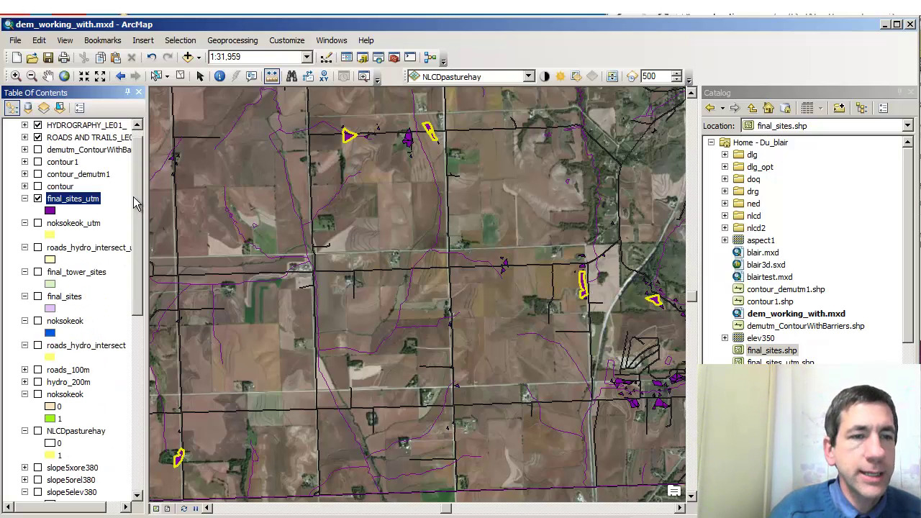
Step: Check the final_sites_utm attribute table, then zoom into the highlighted sites near the map's top
{"action": "right_click", "coordinate": [92, 203]}
{"action": "left_click", "coordinate": [129, 244]}
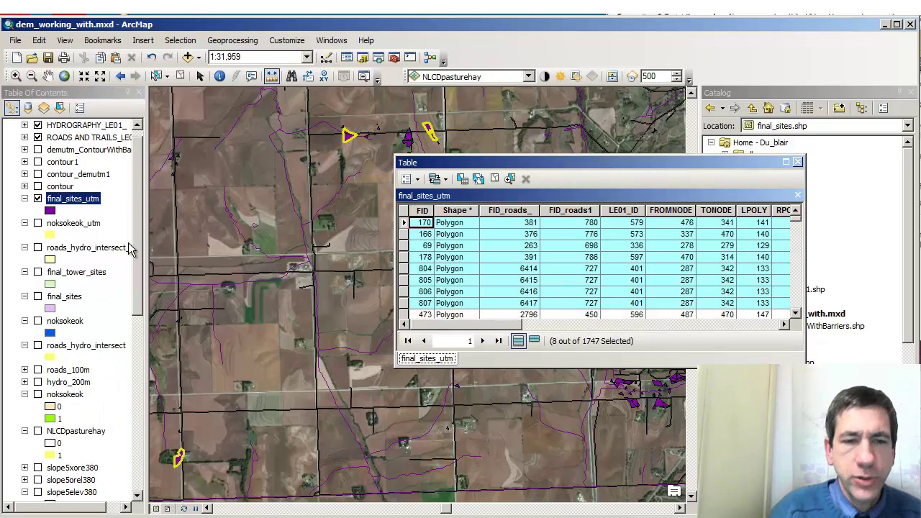
{"action": "left_click", "coordinate": [798, 163]}
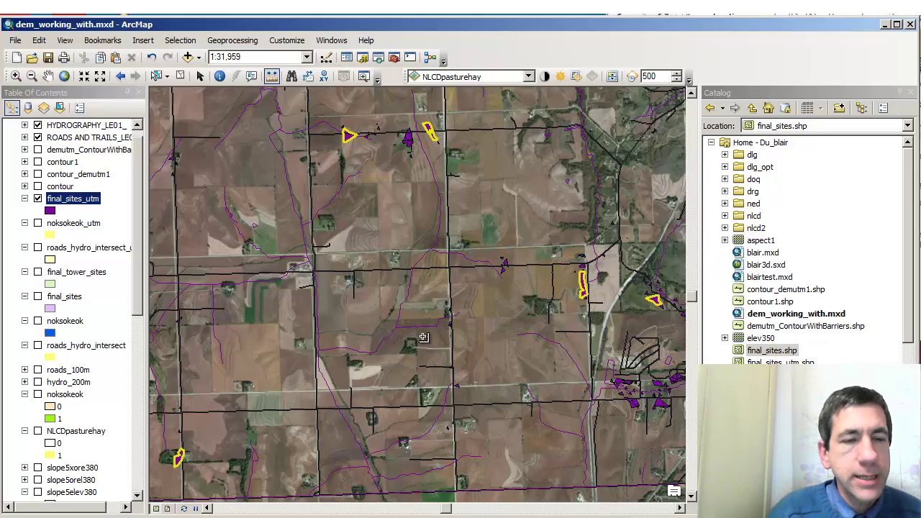
{"action": "left_click", "coordinate": [14, 78]}
{"action": "left_click_drag", "start_coordinate": [311, 92], "coordinate": [465, 176]}
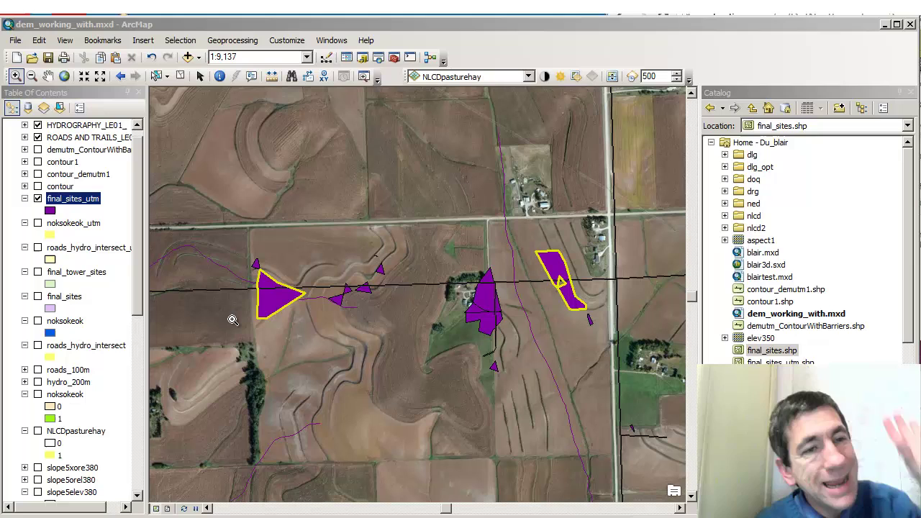
Step: Hide final_sites_utm, turn on the World_Topo_Map basemap group and hide World_Imagery
{"action": "left_click", "coordinate": [37, 199]}
{"action": "left_click_drag", "start_coordinate": [140, 220], "coordinate": [141, 397]}
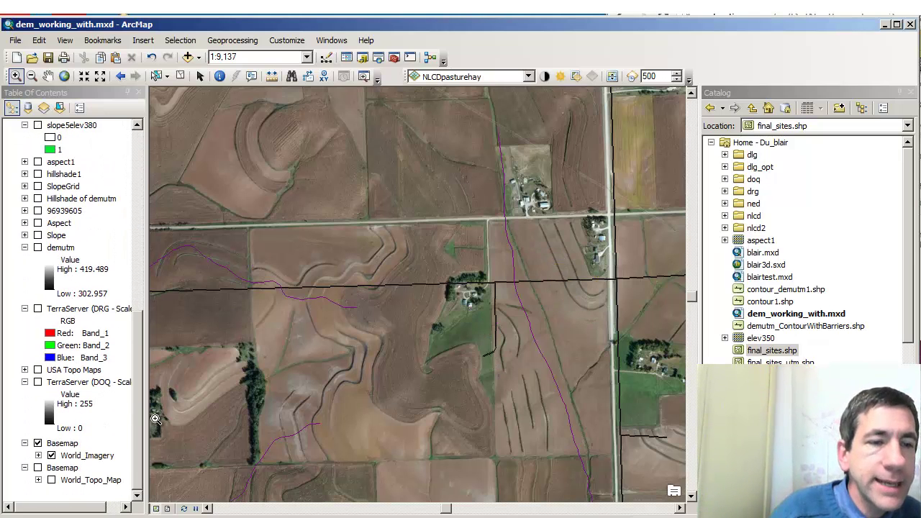
{"action": "left_click", "coordinate": [38, 467]}
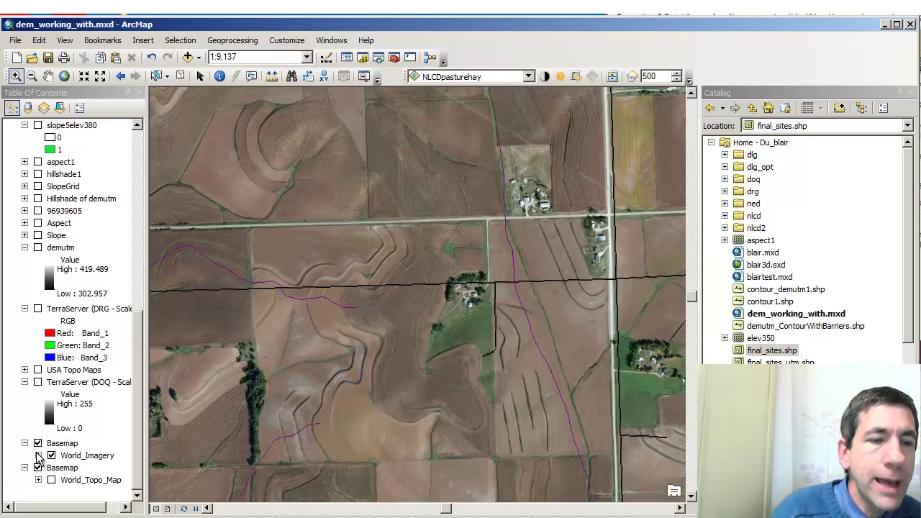
{"action": "left_click", "coordinate": [37, 443]}
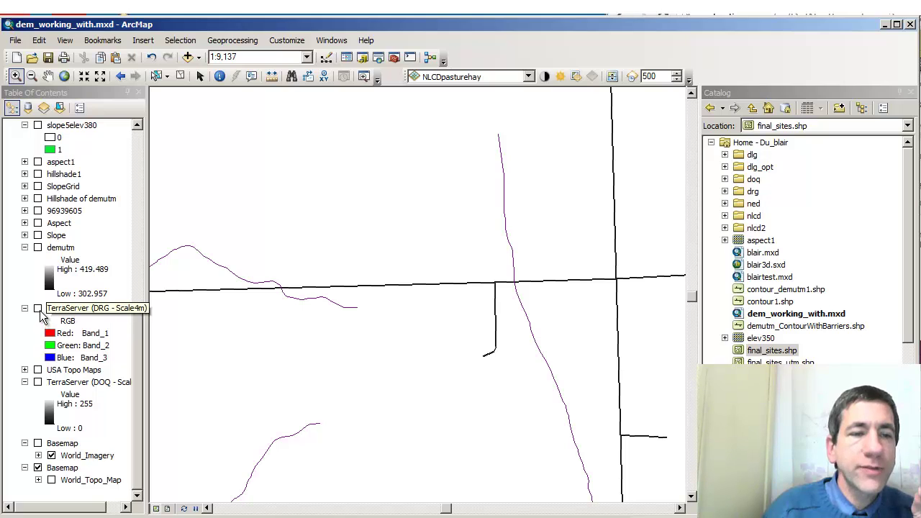
Step: Turn on USA Topo Maps and zoom out to 1:12,500 scale
{"action": "left_click", "coordinate": [38, 370]}
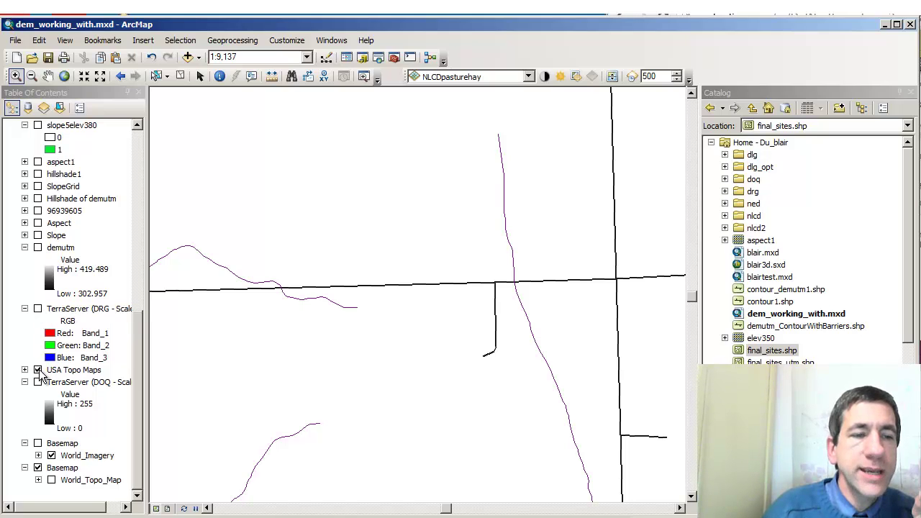
{"action": "scroll", "coordinate": [138, 372], "scroll_direction": "up", "scroll_amount": 1}
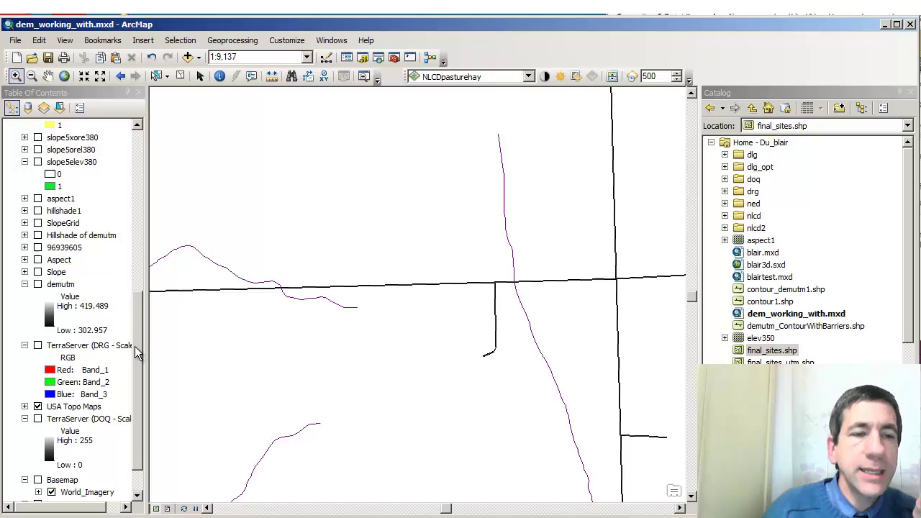
{"action": "left_click", "coordinate": [100, 76]}
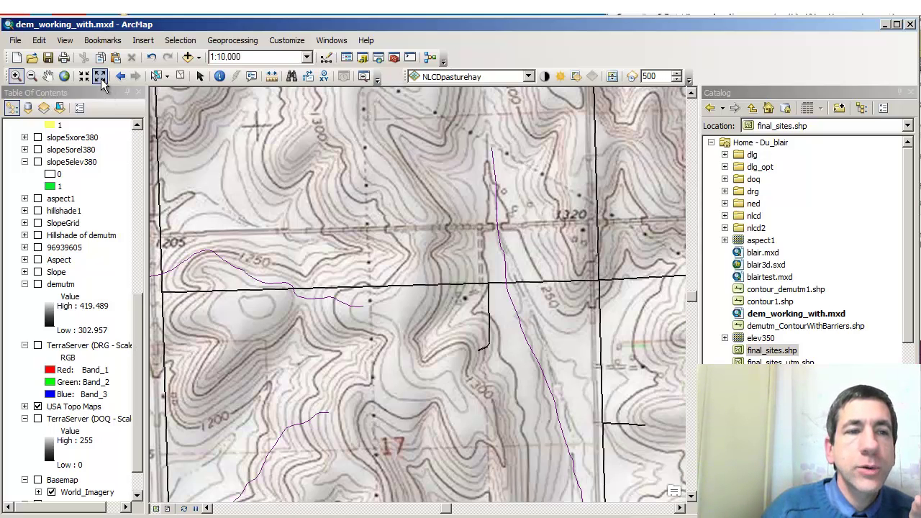
{"action": "left_click", "coordinate": [101, 78]}
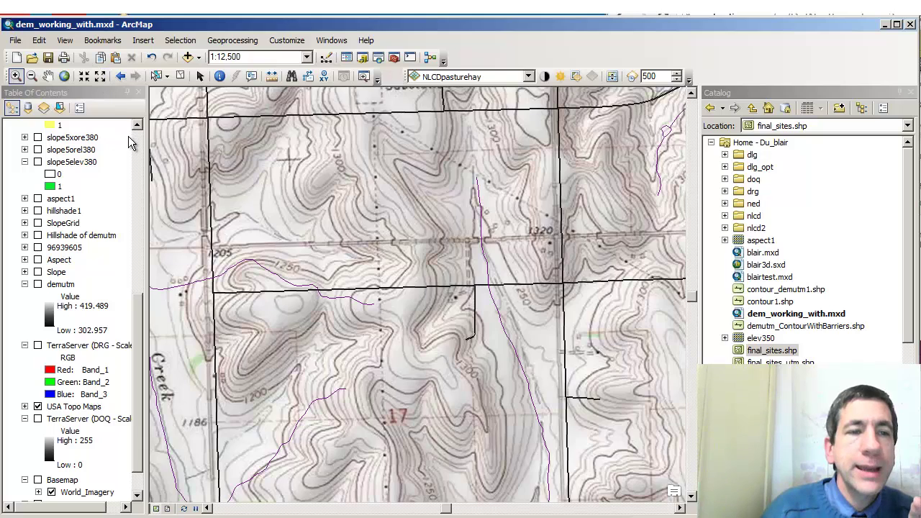
{"action": "left_click", "coordinate": [138, 136]}
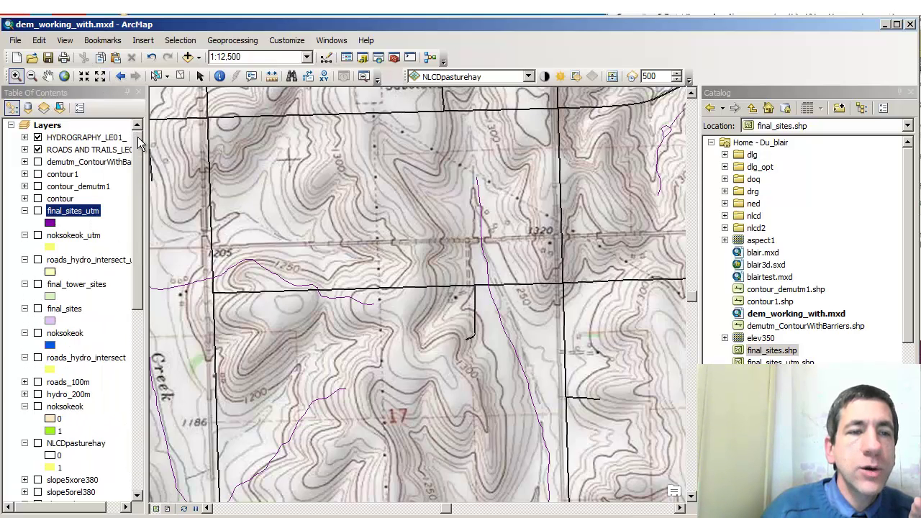
Step: Show final_sites_utm again and pan southeast to the sites near sections 21 and 22
{"action": "left_click", "coordinate": [37, 211]}
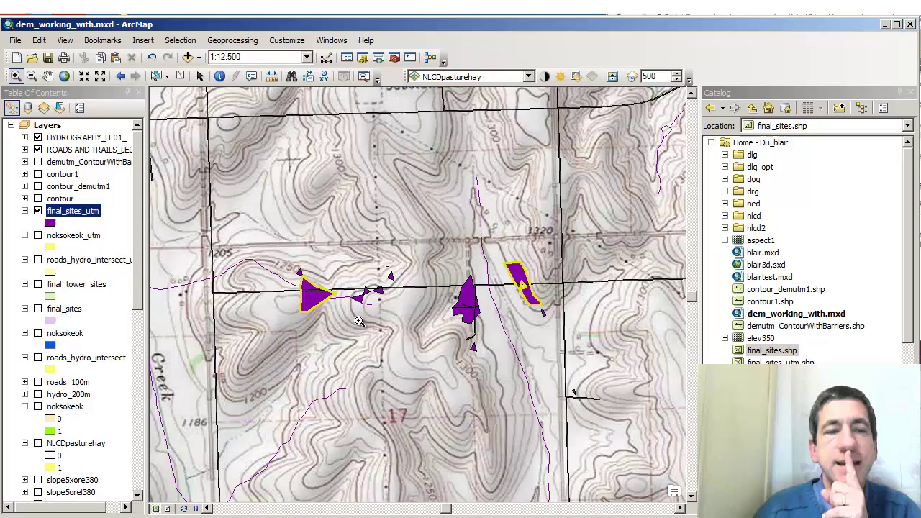
{"action": "left_click", "coordinate": [48, 75]}
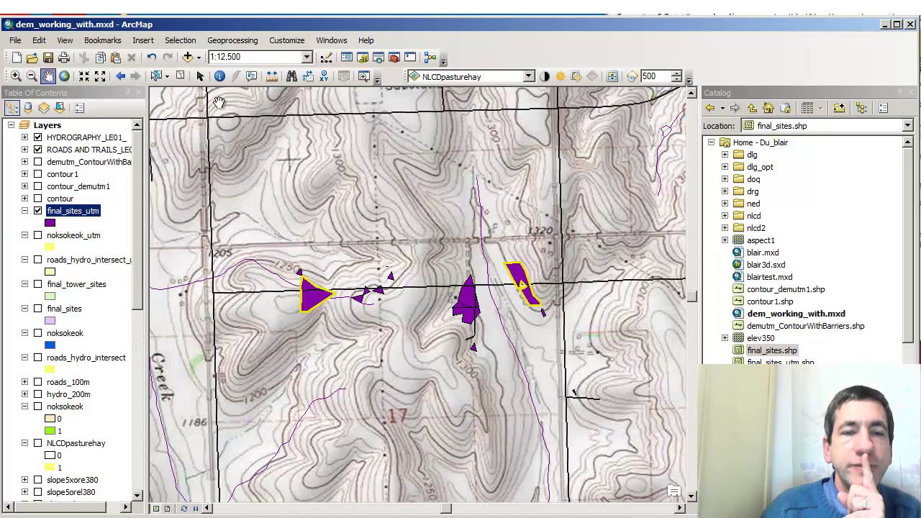
{"action": "left_click_drag", "start_coordinate": [656, 325], "coordinate": [459, 213]}
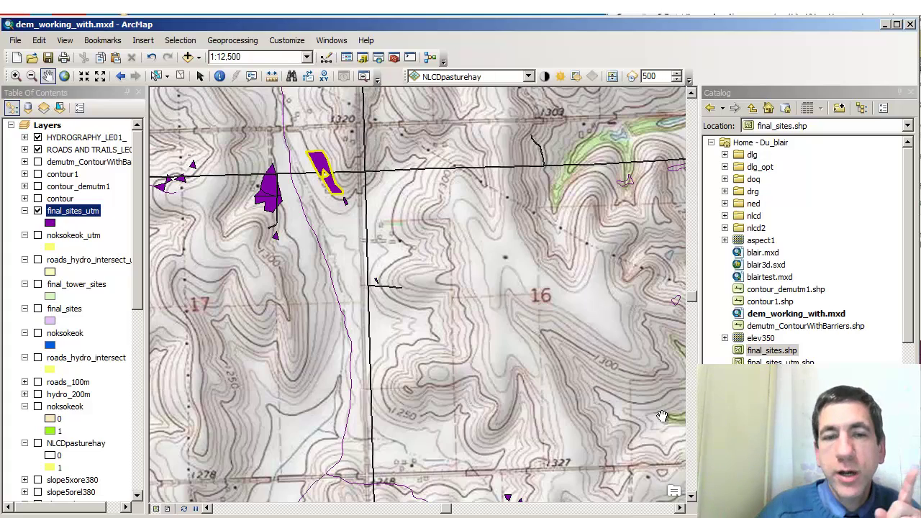
{"action": "left_click_drag", "start_coordinate": [590, 381], "coordinate": [426, 349]}
{"action": "left_click_drag", "start_coordinate": [548, 420], "coordinate": [414, 287]}
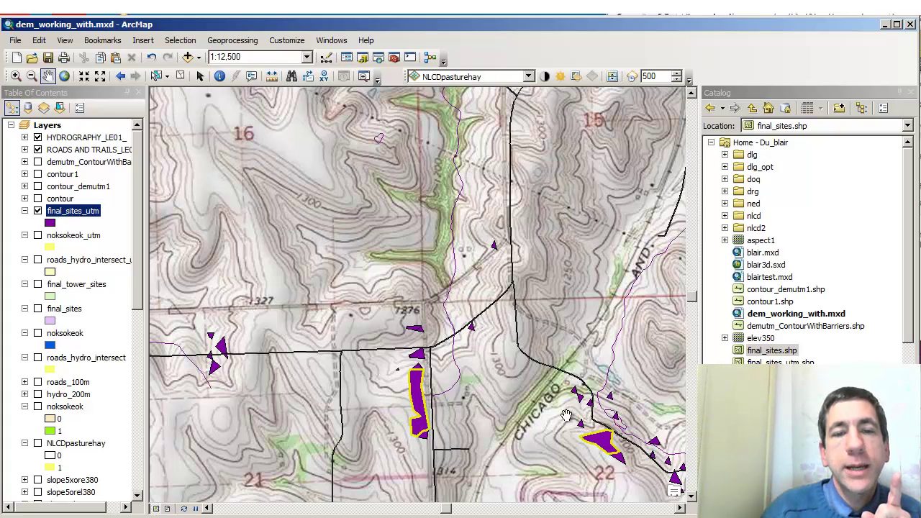
{"action": "left_click_drag", "start_coordinate": [566, 416], "coordinate": [478, 279]}
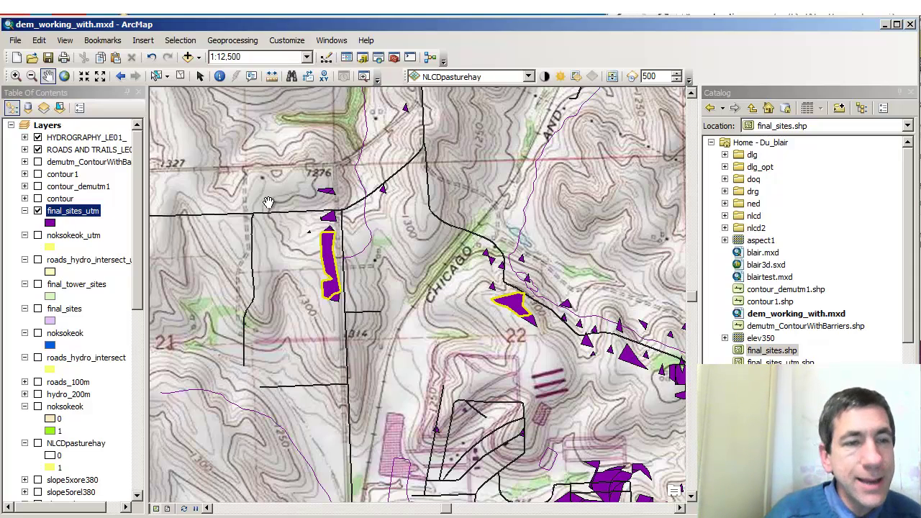
Step: Bring up the File menu's Share As options for a map package or service
{"action": "left_click", "coordinate": [12, 42]}
{"action": "mouse_move", "coordinate": [62, 142]}
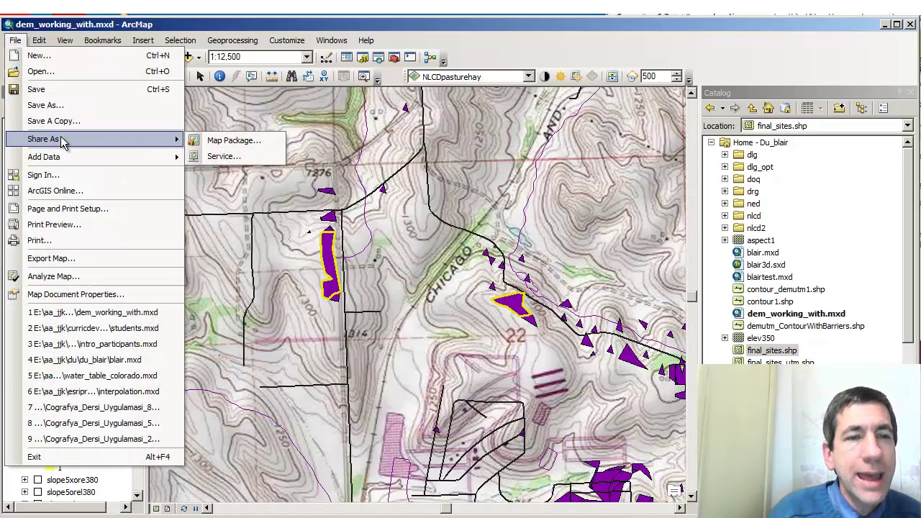